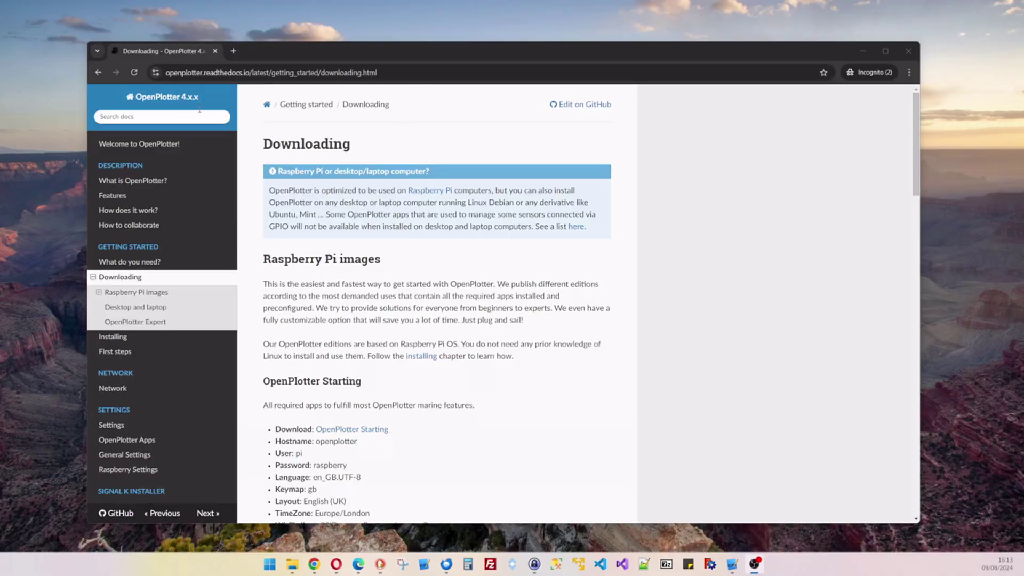
pyautogui.click(407, 74)
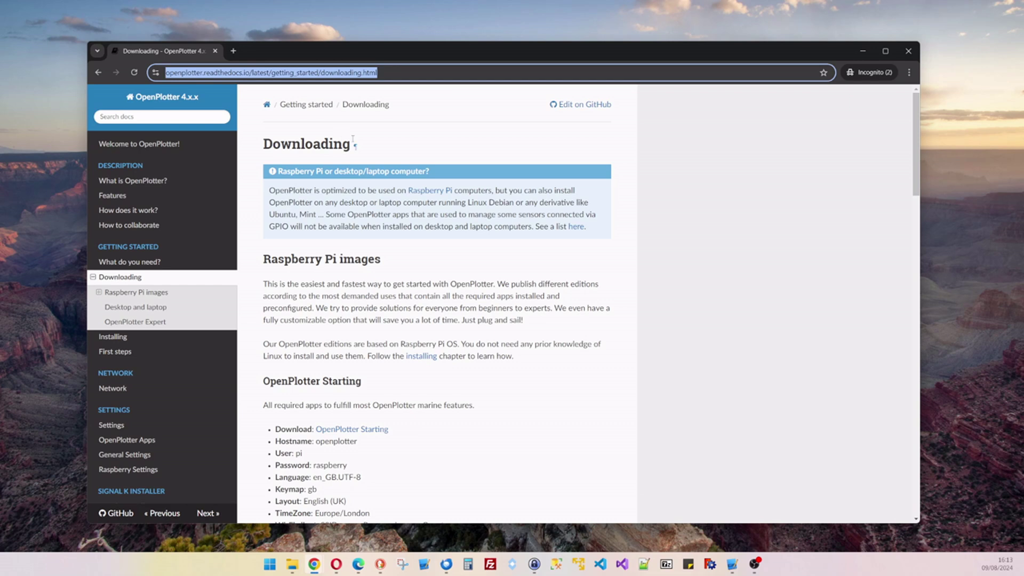
pyautogui.scroll(-3, 433, 330)
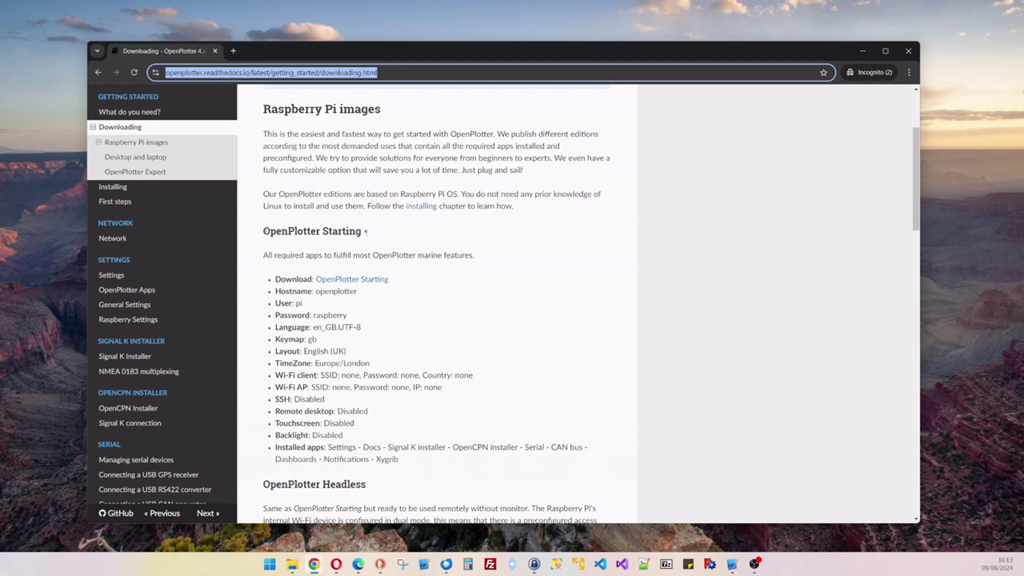
pyautogui.tripleClick(352, 231)
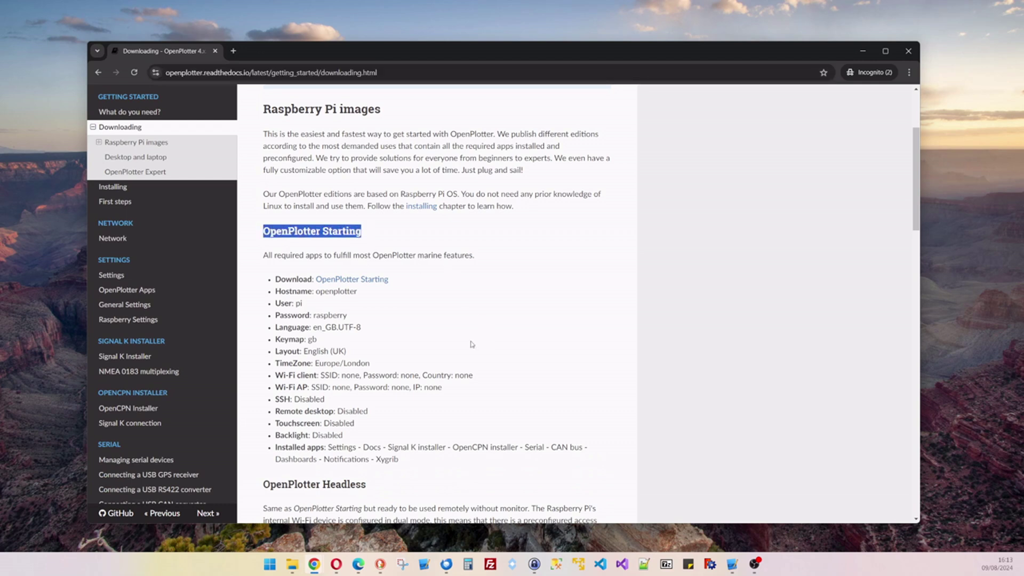
pyautogui.scroll(-1, 469, 342)
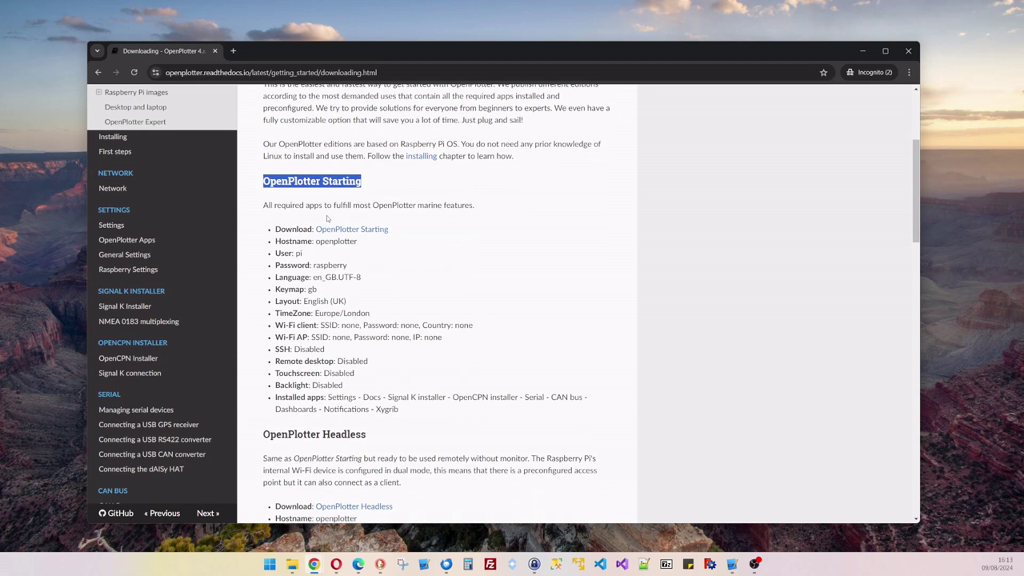
pyautogui.scroll(-5, 476, 291)
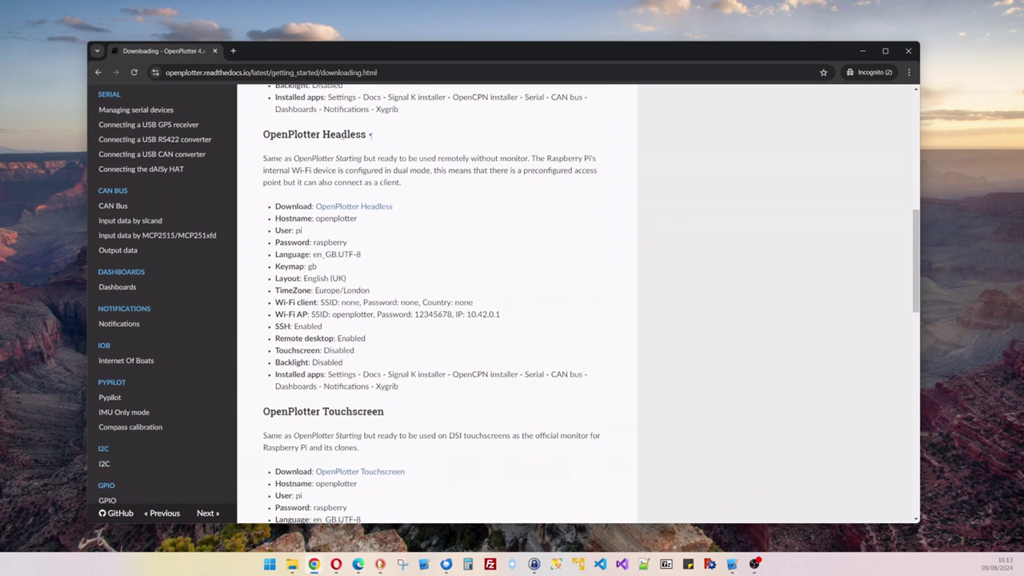
pyautogui.doubleClick(342, 134)
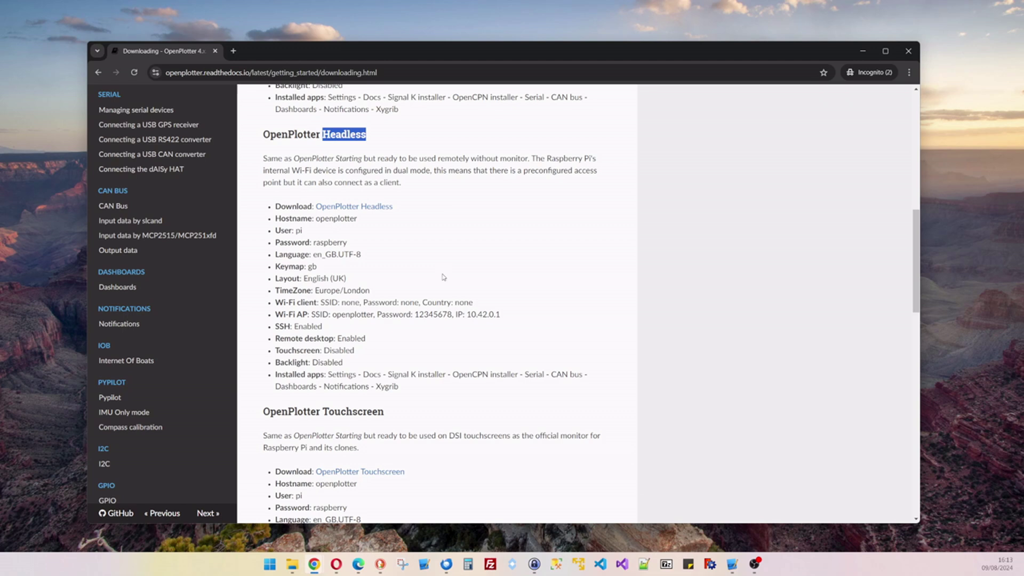
pyautogui.scroll(-1, 443, 277)
pyautogui.scroll(1, 443, 277)
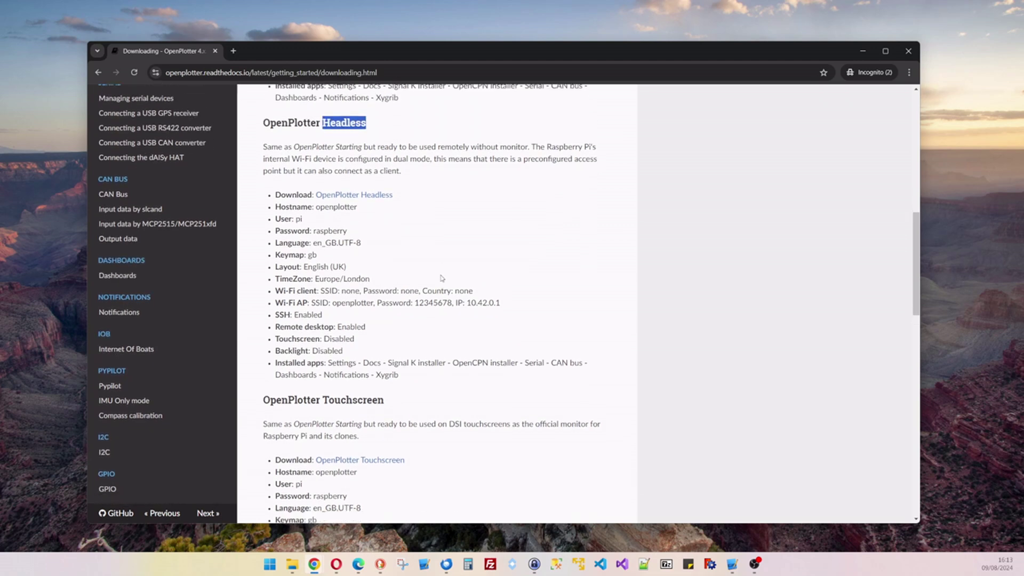
pyautogui.scroll(-5, 442, 277)
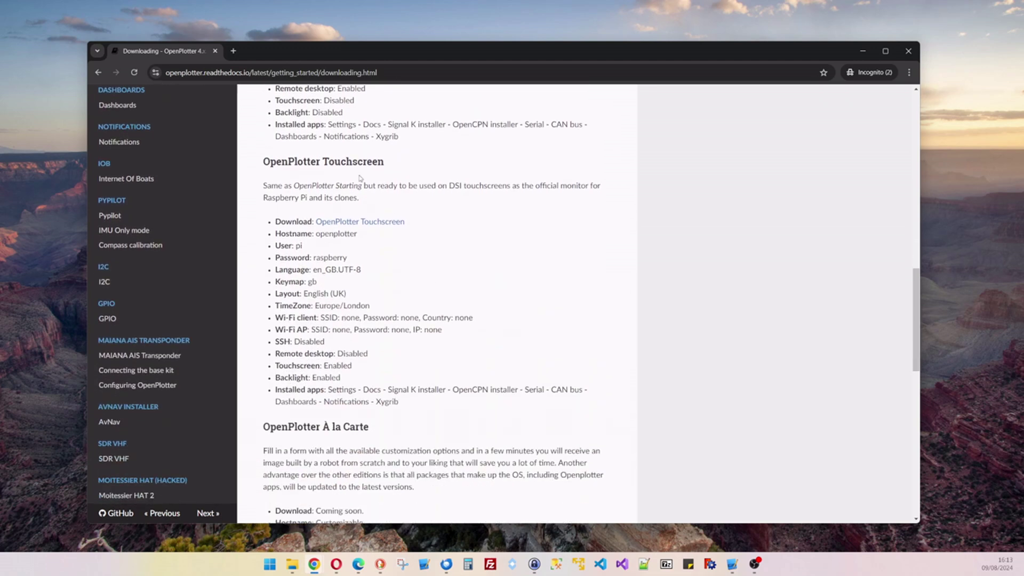
pyautogui.doubleClick(356, 162)
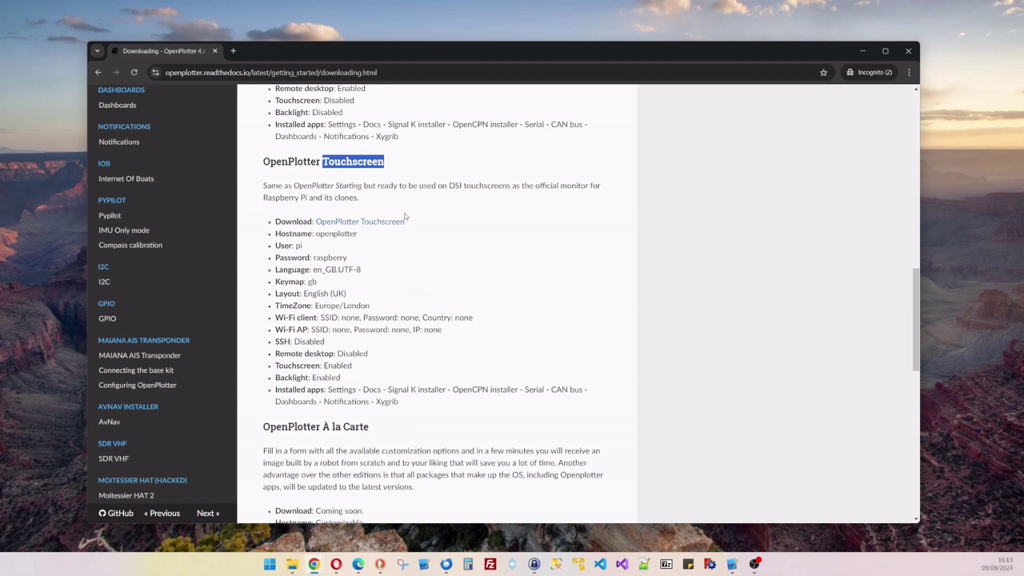
pyautogui.scroll(-4, 426, 273)
pyautogui.scroll(-1, 422, 277)
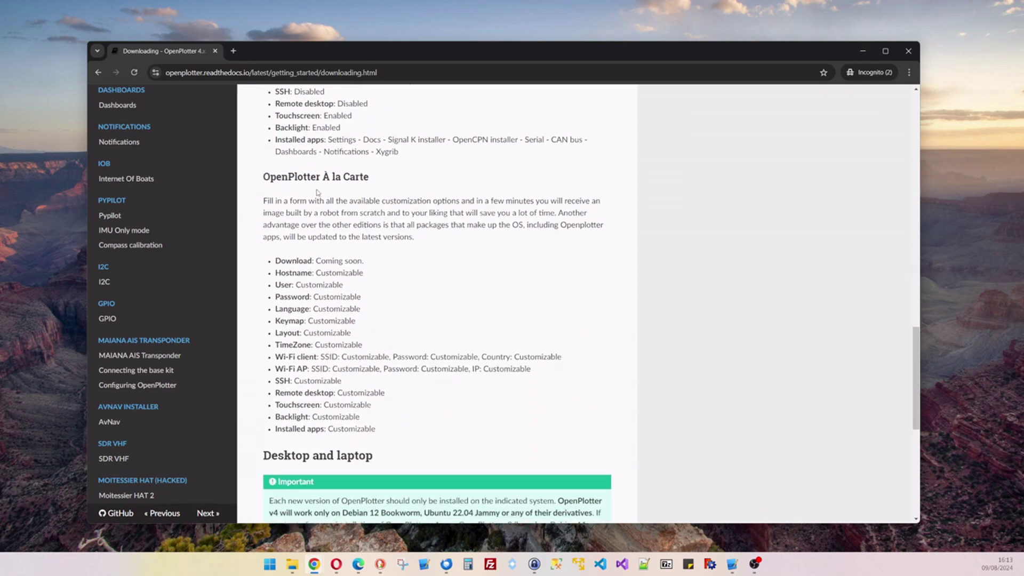
pyautogui.moveTo(322, 177); pyautogui.dragTo(371, 180)
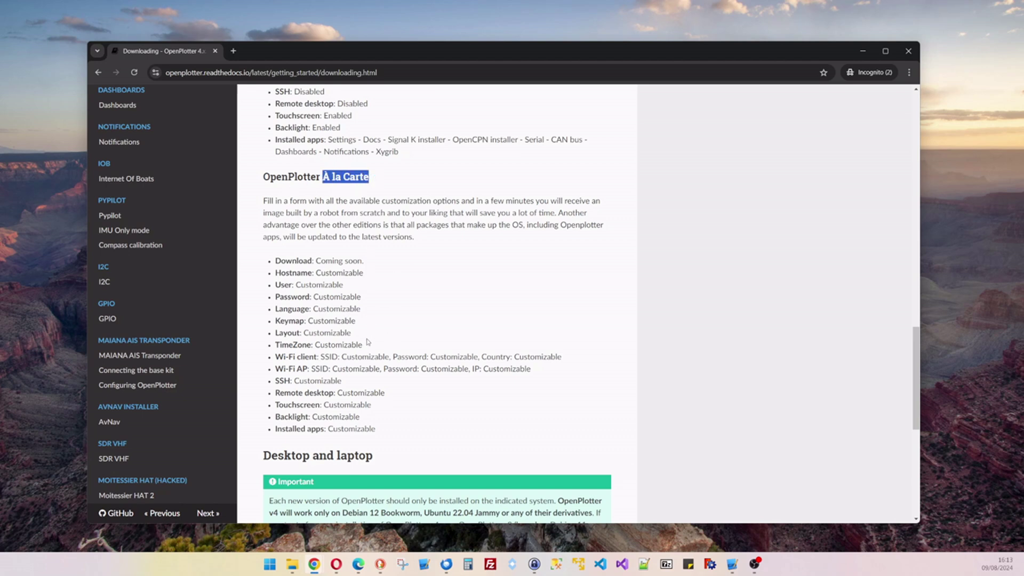
pyautogui.scroll(-5, 328, 292)
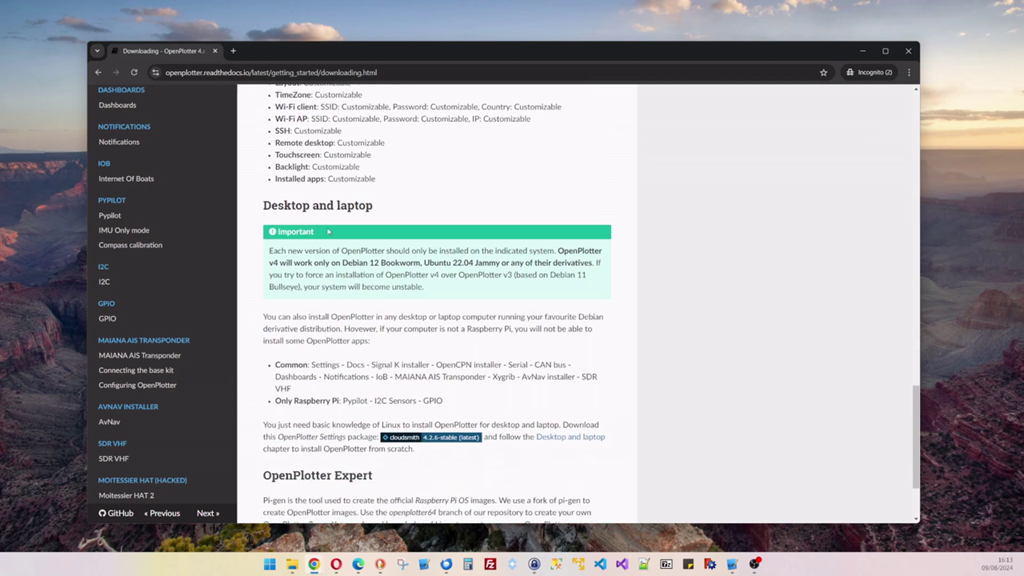
pyautogui.moveTo(263, 206); pyautogui.dragTo(373, 206)
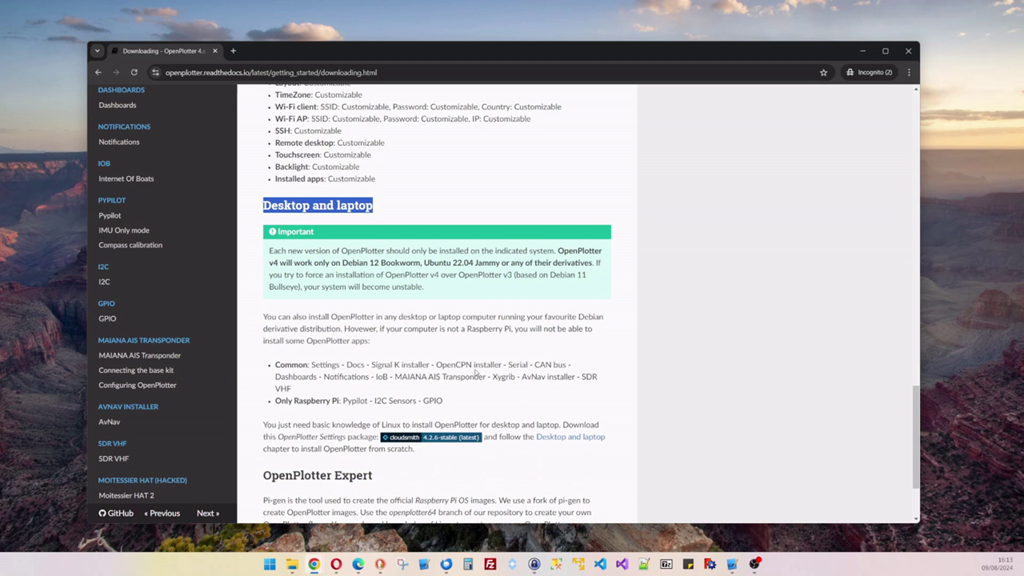
pyautogui.scroll(10, 447, 230)
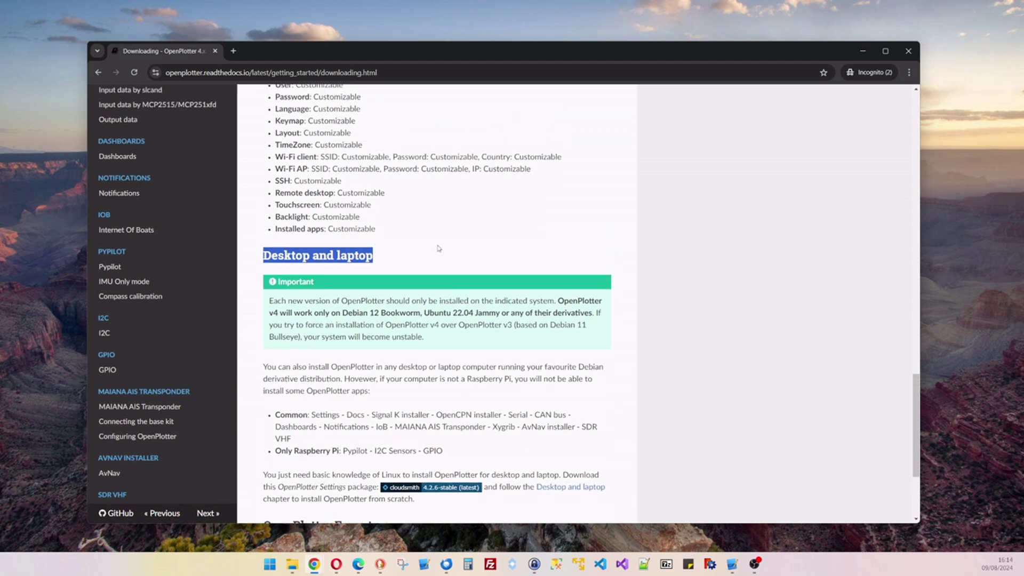
pyautogui.scroll(8, 447, 276)
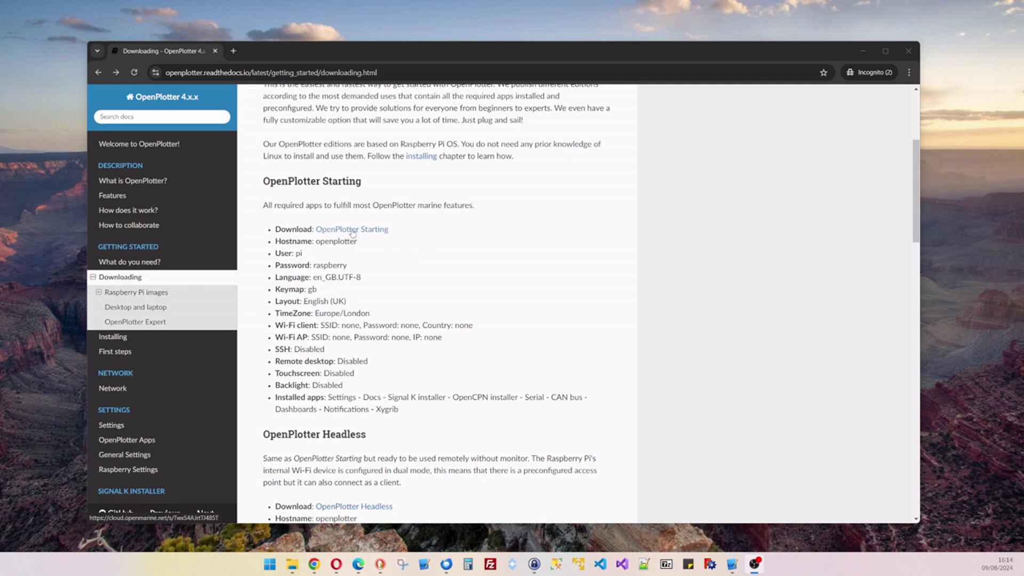
# Select the OpenPlotter v4 Starting zip in the OpenMarine Cloud share and download it.
pyautogui.click(346, 231)
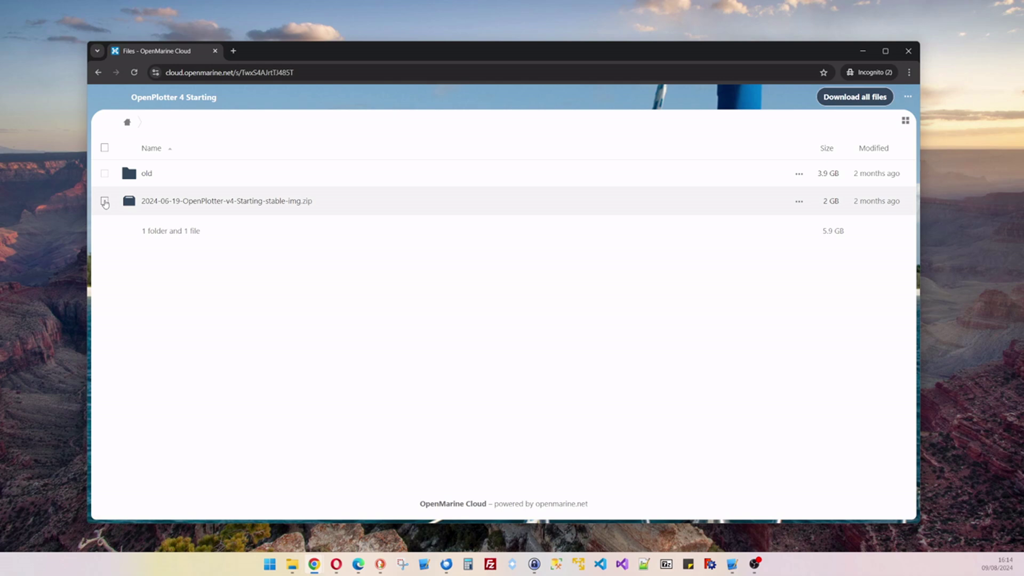
pyautogui.click(104, 201)
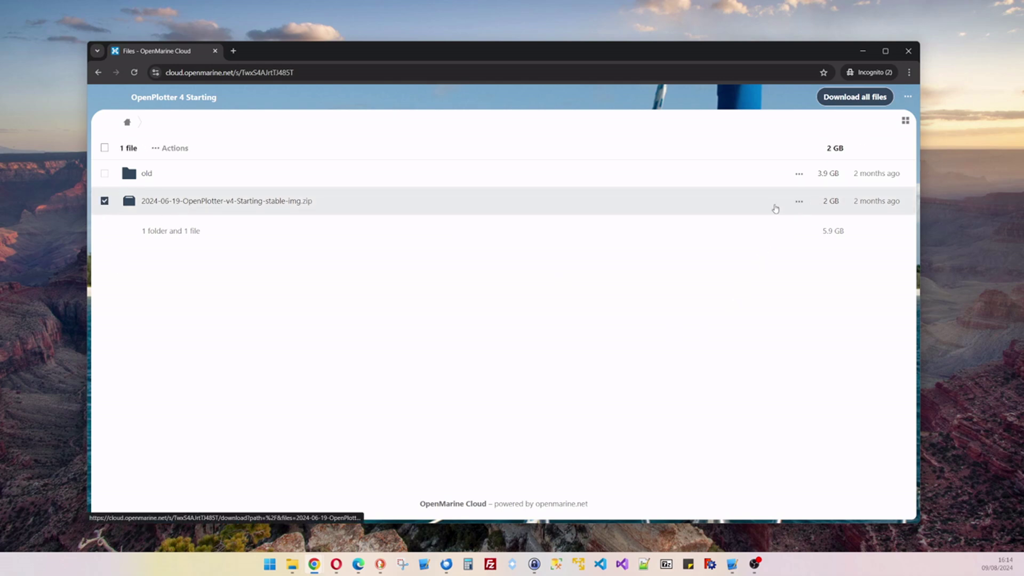
pyautogui.click(799, 202)
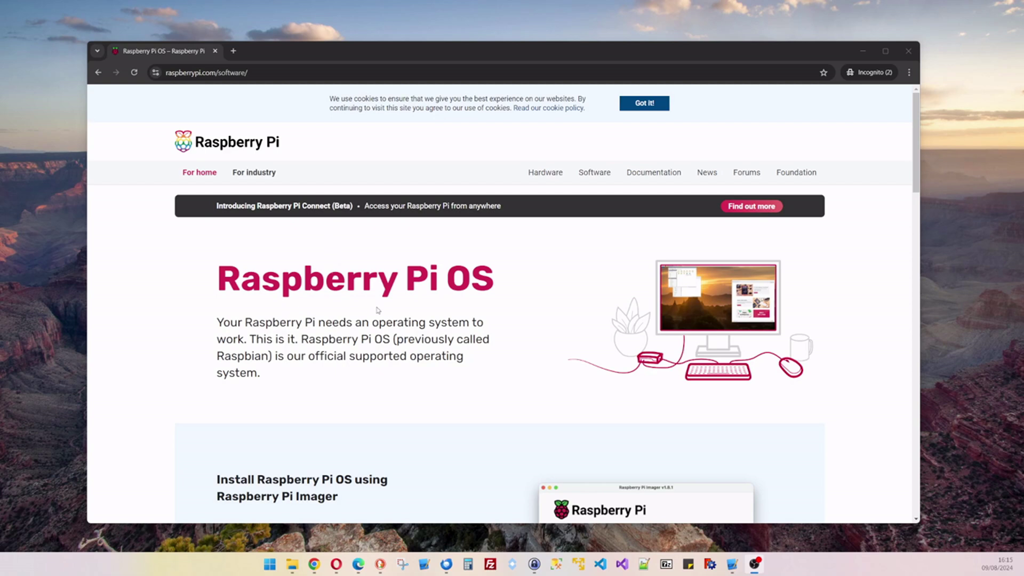
# Scroll raspberrypi.com/software to the 'Install Raspberry Pi OS using Raspberry Pi Imager' section.
pyautogui.scroll(-2, 379, 307)
pyautogui.scroll(2, 387, 300)
pyautogui.scroll(-5, 357, 337)
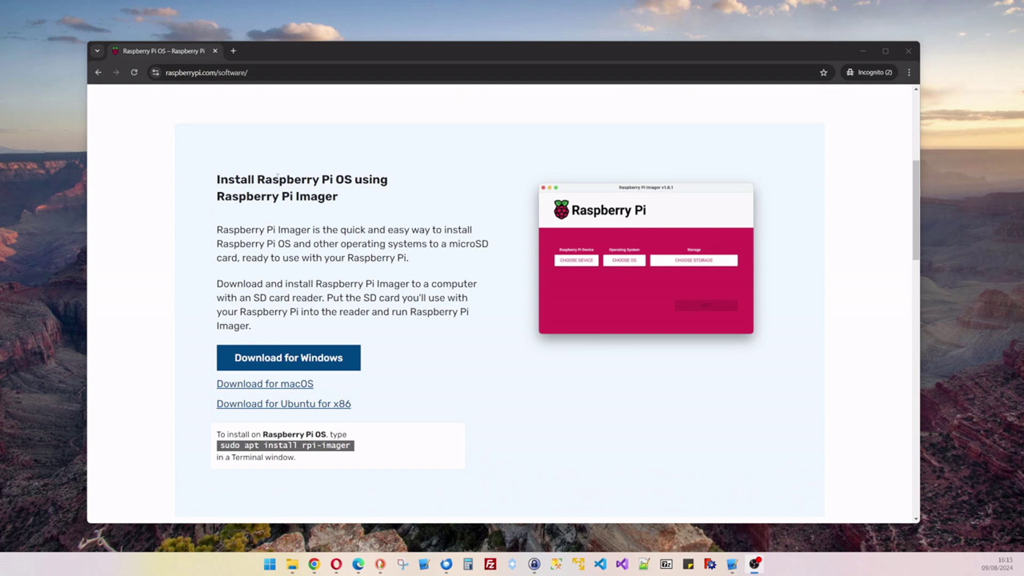
pyautogui.click(228, 198)
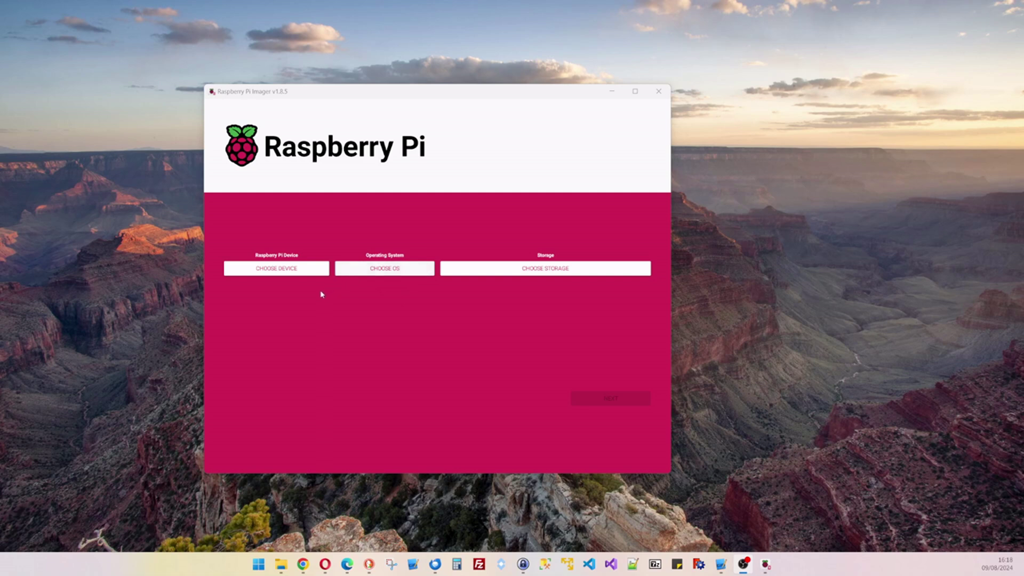
pyautogui.click(277, 269)
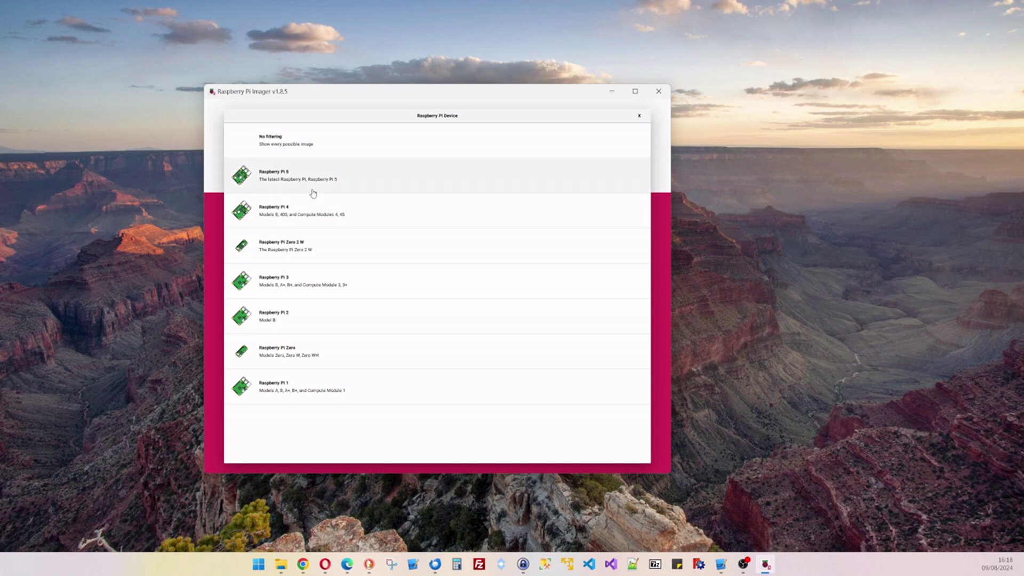
pyautogui.click(278, 182)
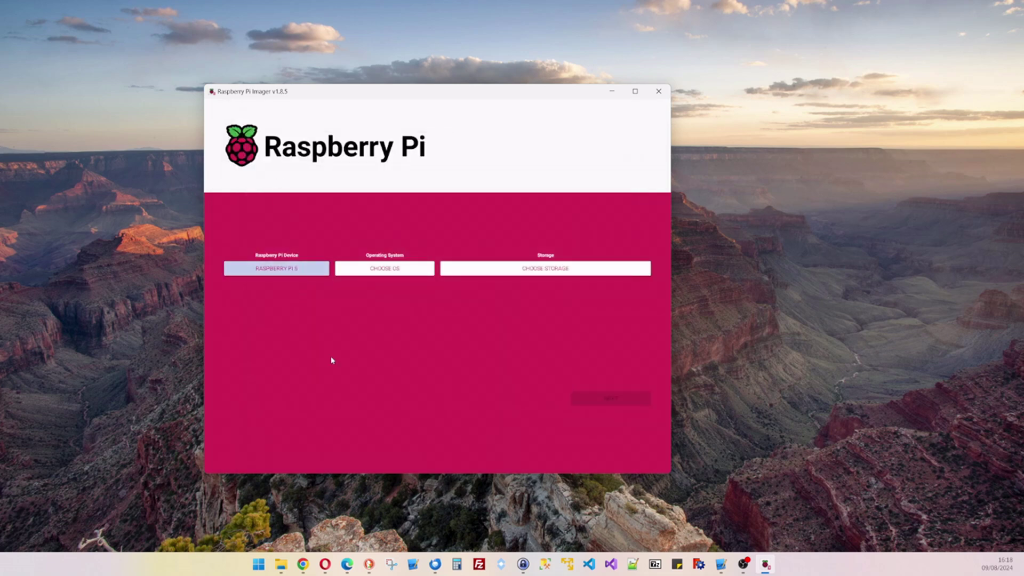
# Load 2024-06-19-OpenPlotter-v4-Starting-stable-img.zip from Downloads as a custom OS image.
pyautogui.click(389, 271)
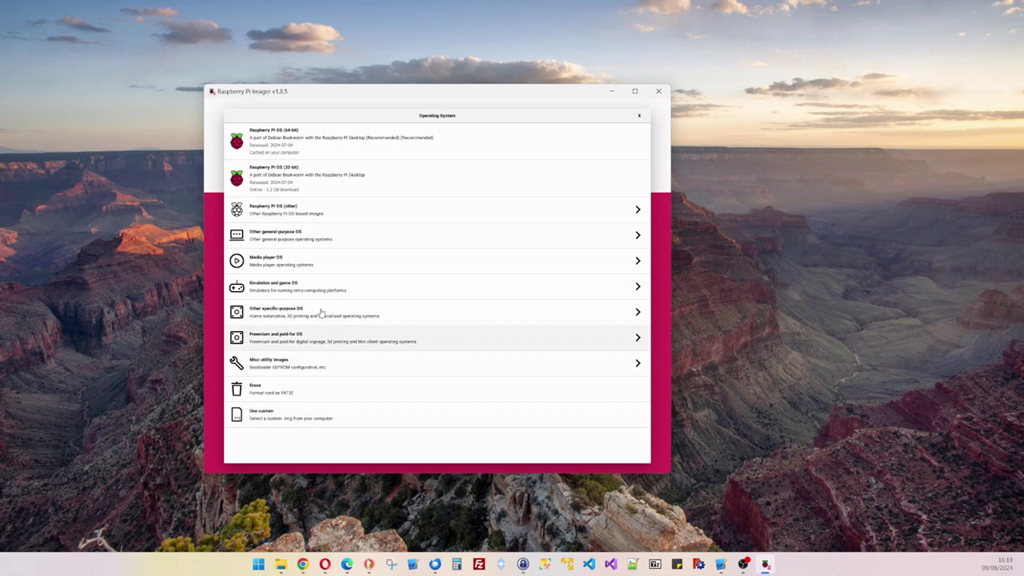
pyautogui.click(265, 419)
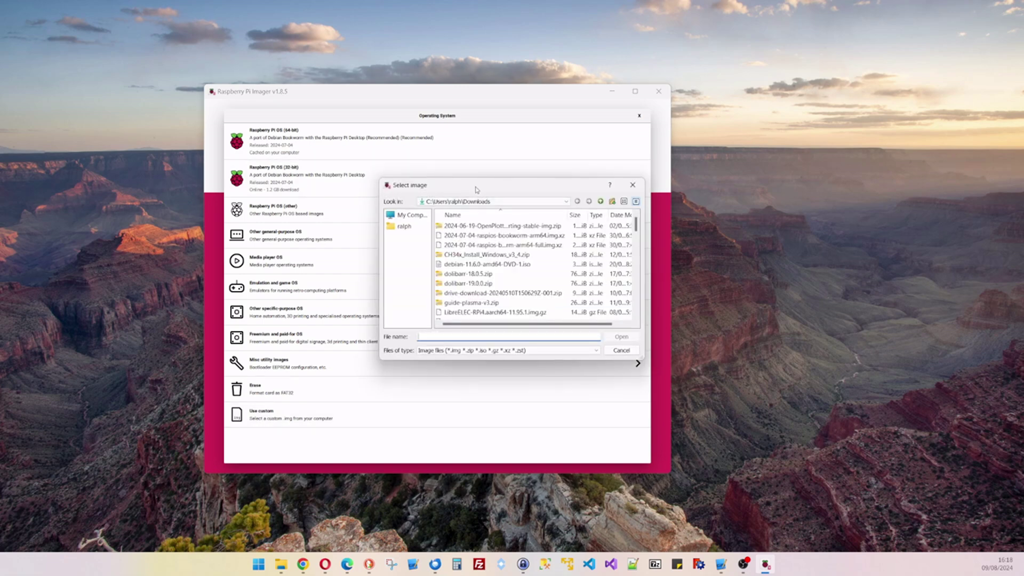
pyautogui.moveTo(477, 189); pyautogui.dragTo(424, 173)
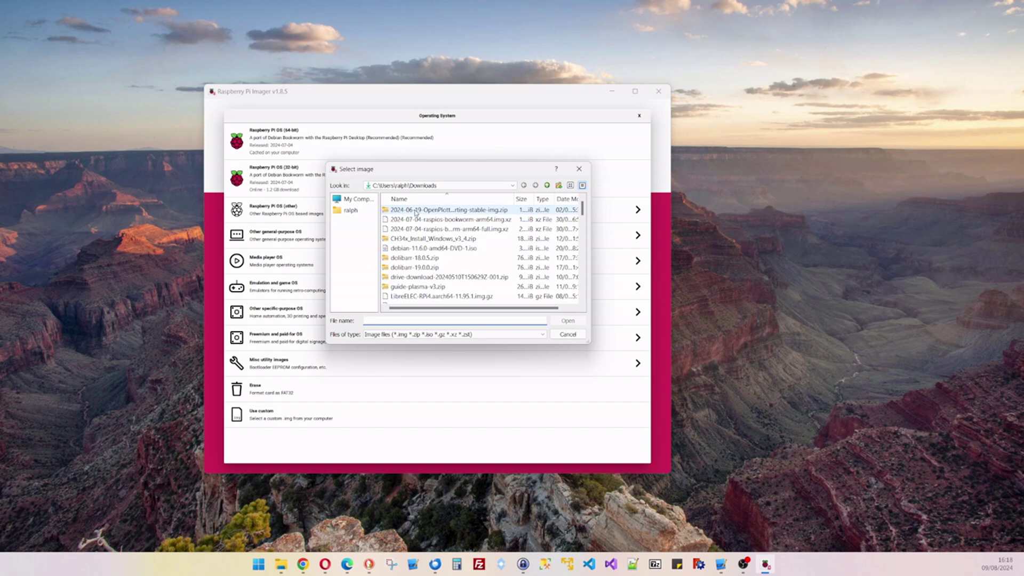
pyautogui.click(416, 210)
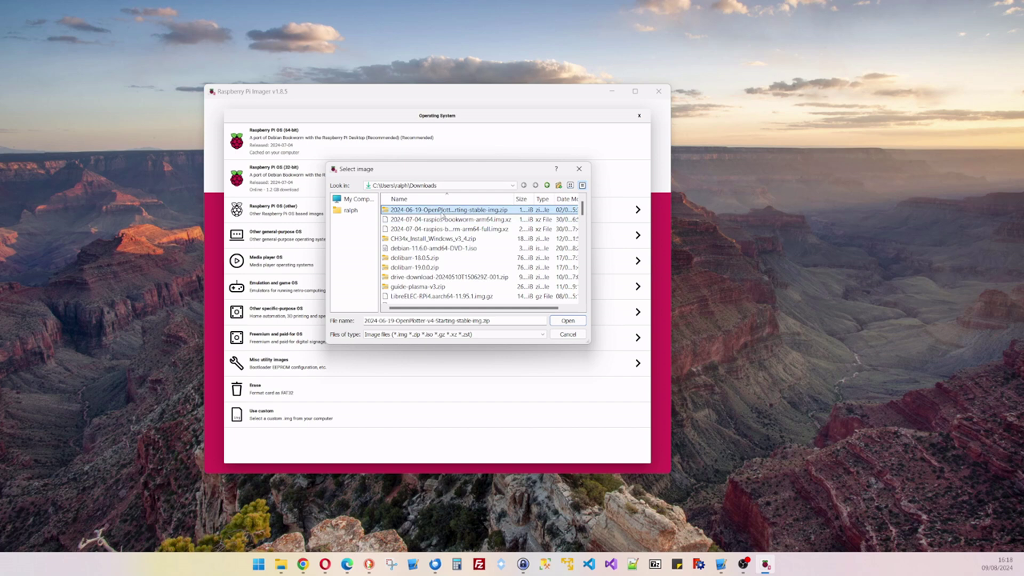
pyautogui.click(566, 320)
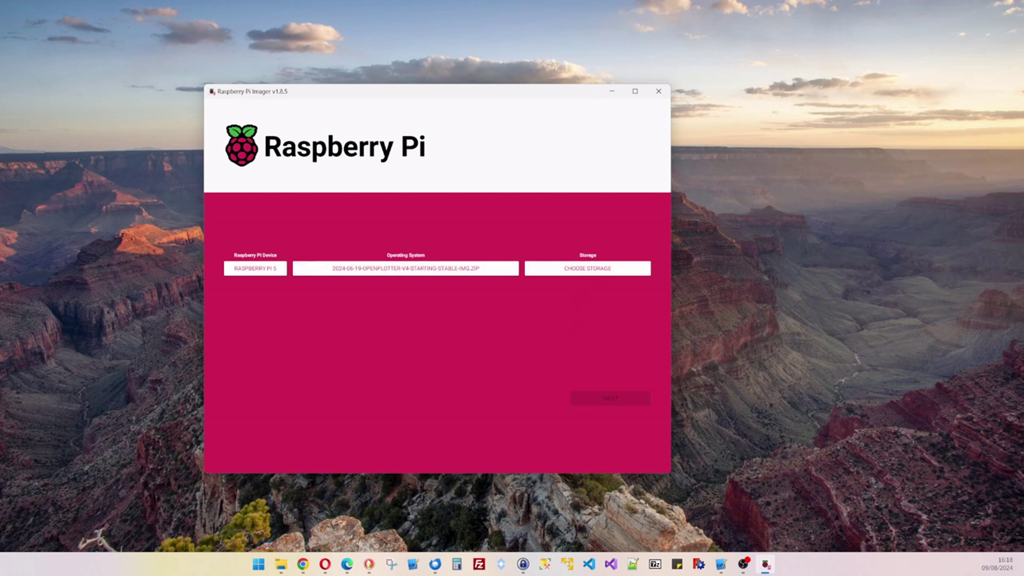
# Select 'SDHC Card - 31.3 GB' as storage, reopening the list to confirm the choice.
pyautogui.click(572, 272)
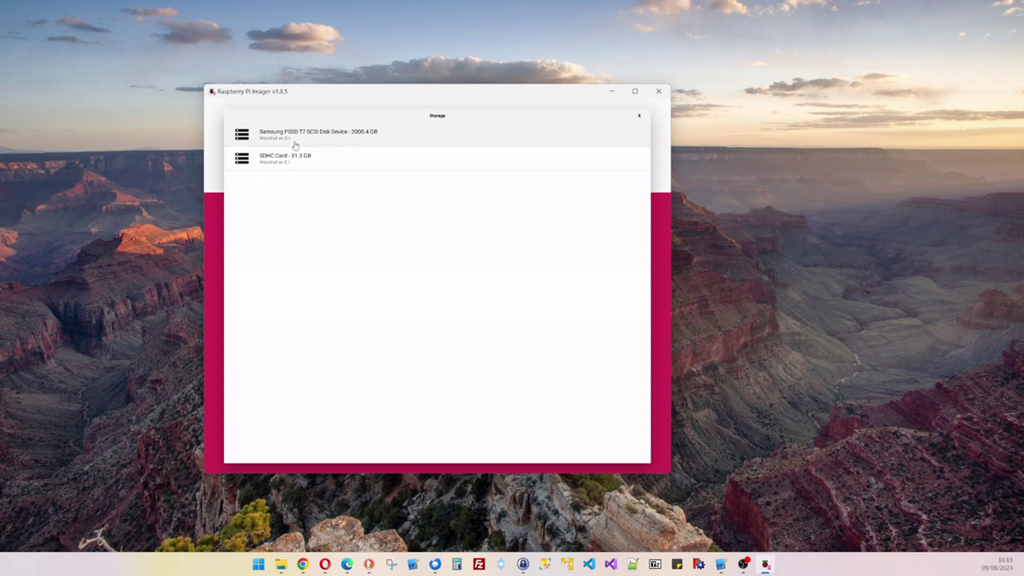
pyautogui.click(312, 167)
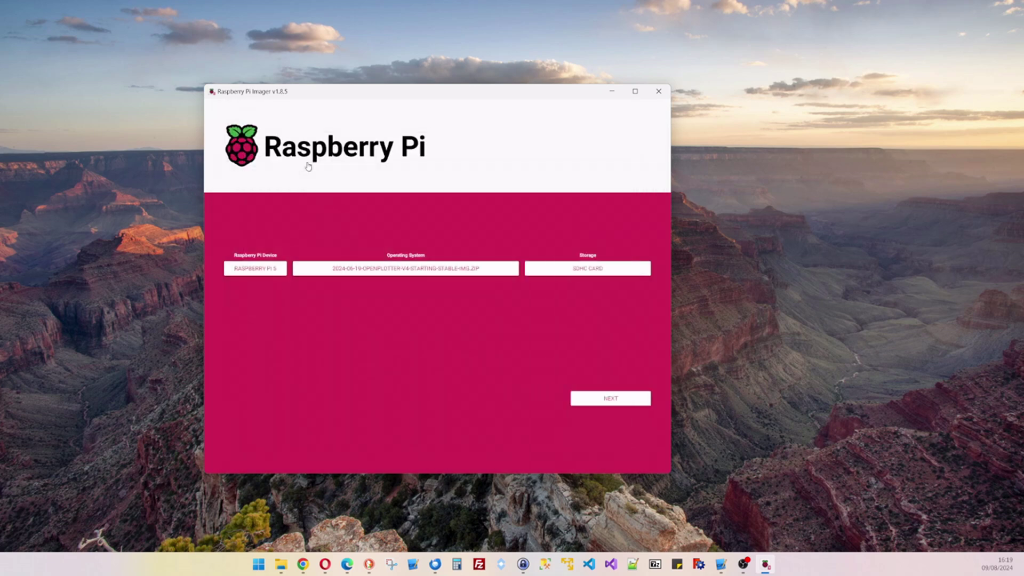
pyautogui.click(565, 274)
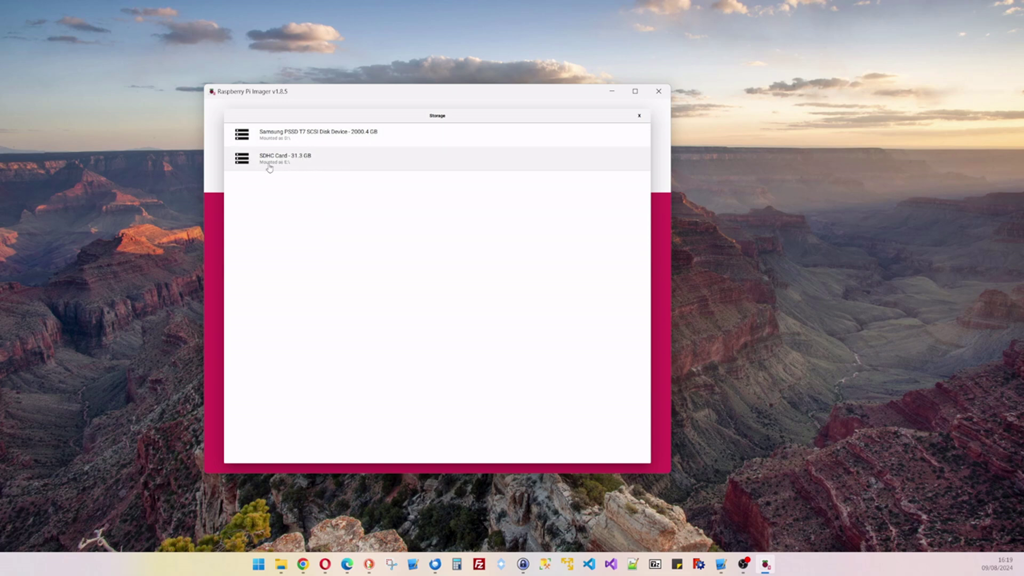
pyautogui.click(310, 165)
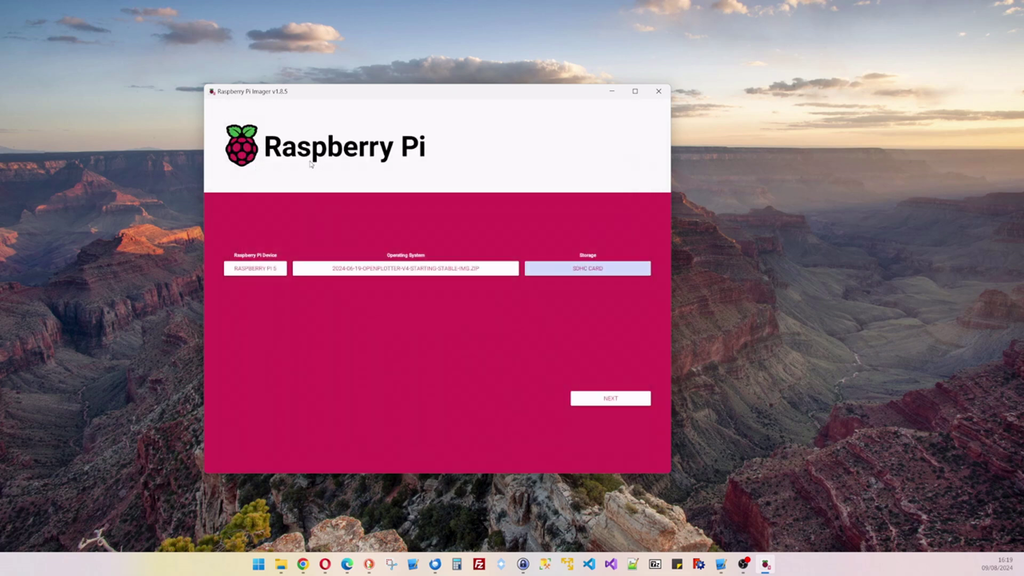
# Start writing with no OS customisation and accept erasing the SDHC card.
pyautogui.click(605, 400)
pyautogui.click(607, 399)
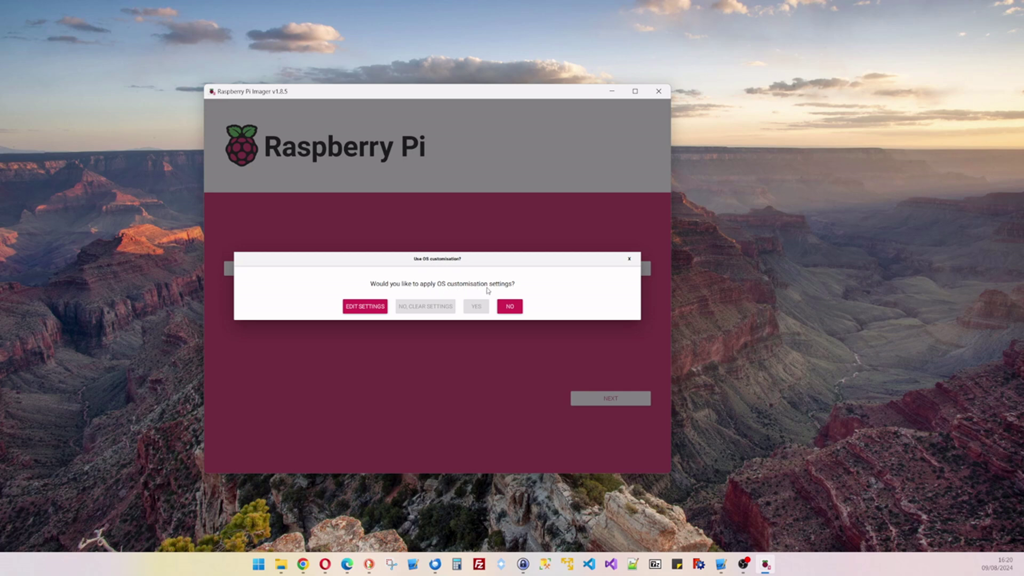
pyautogui.click(510, 308)
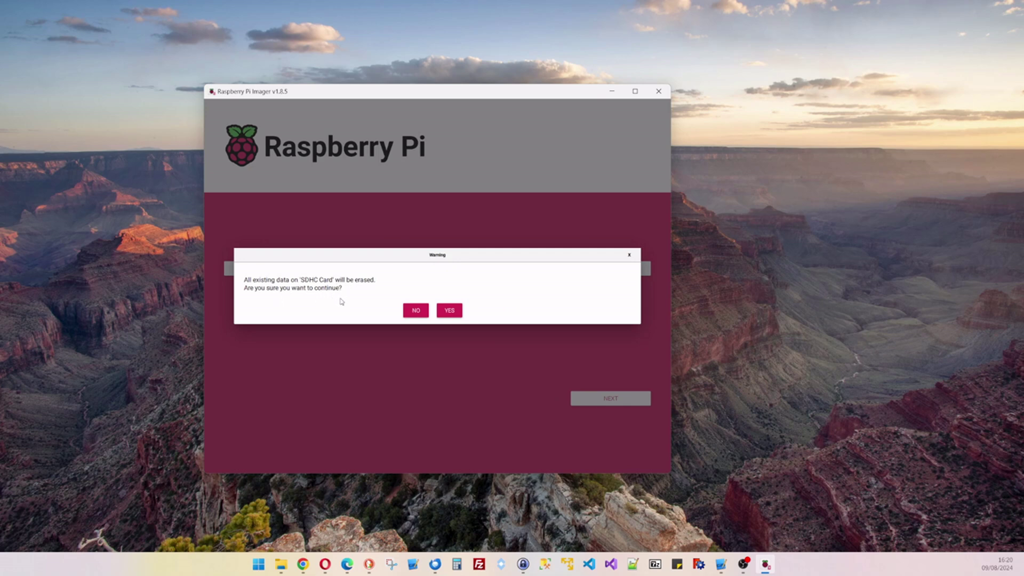
pyautogui.click(451, 311)
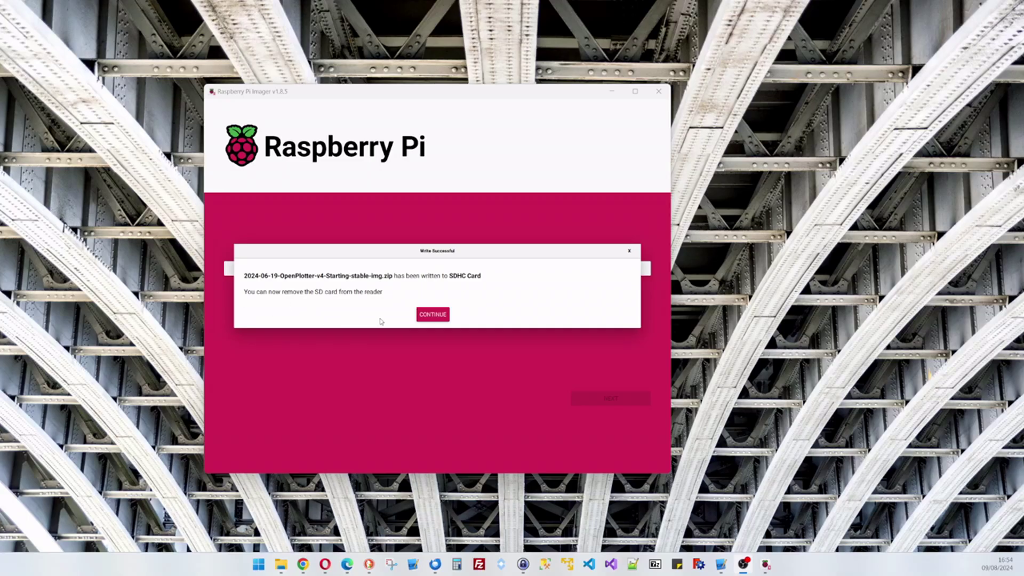
# Close the Write Successful notice before moving the card to the Raspberry Pi 5.
pyautogui.click(443, 316)
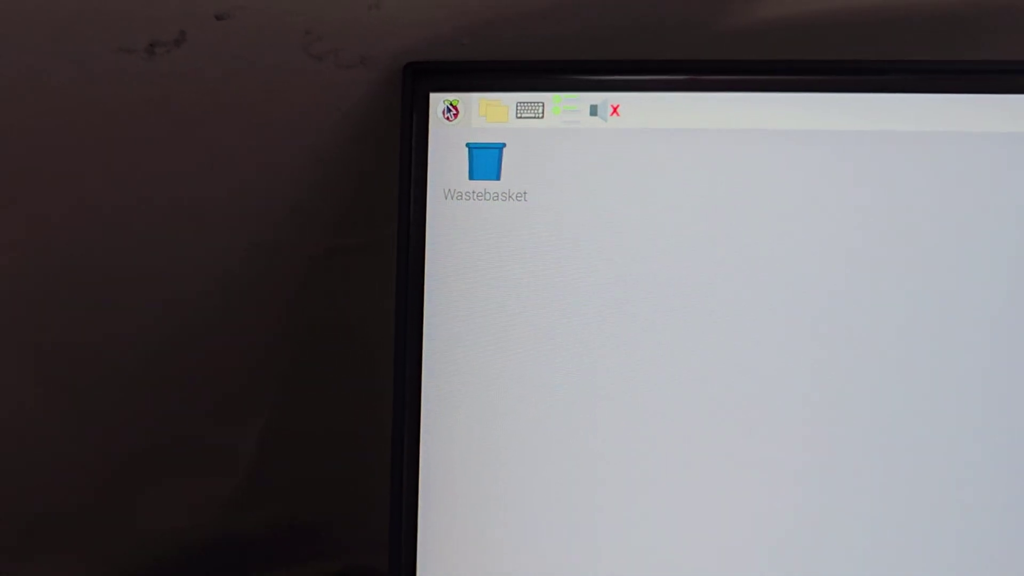
# Open Raspberry Pi Configuration from the raspberry menu's Preferences submenu.
pyautogui.click(434, 120)
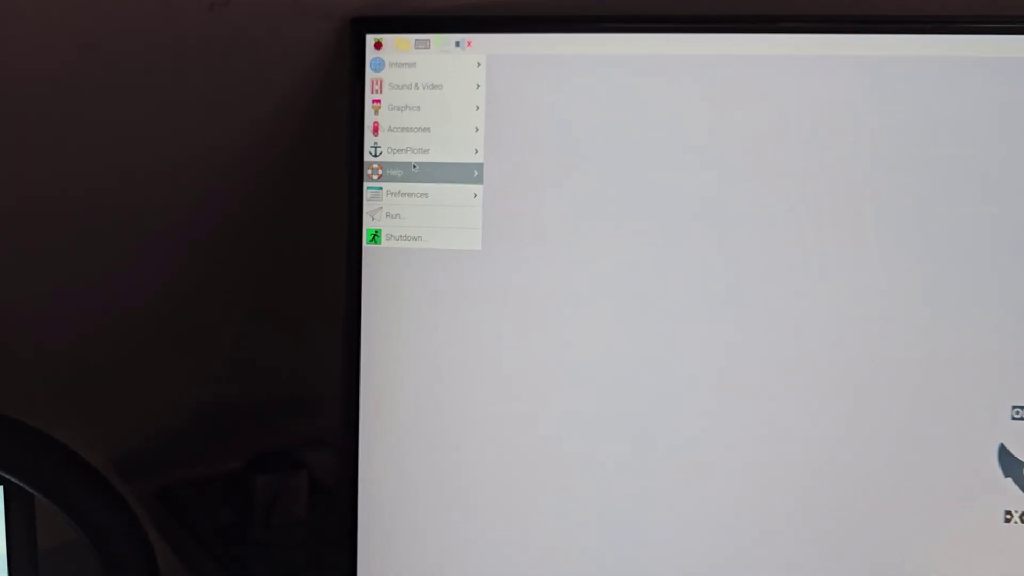
pyautogui.moveTo(480, 284)
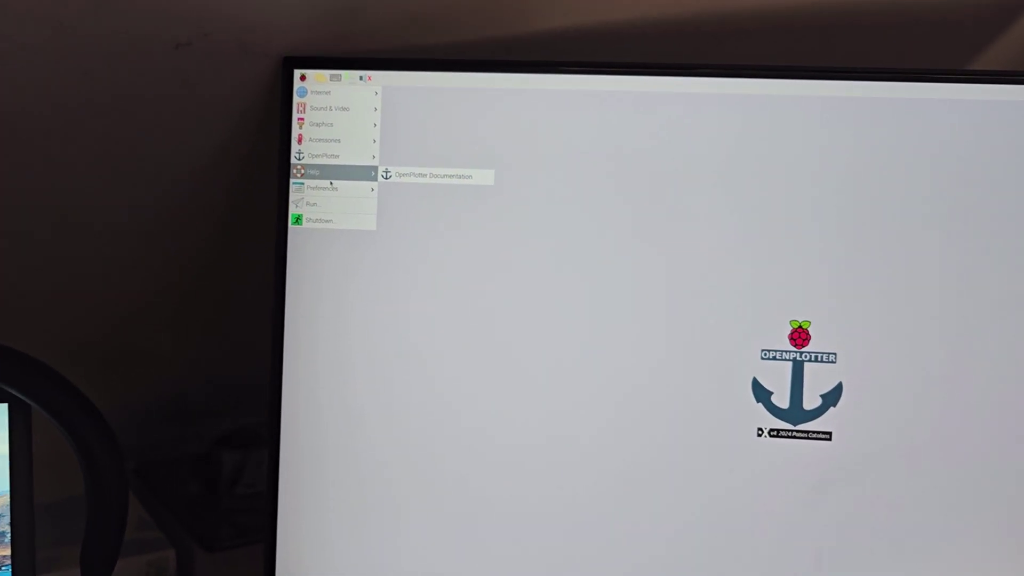
pyautogui.moveTo(336, 184)
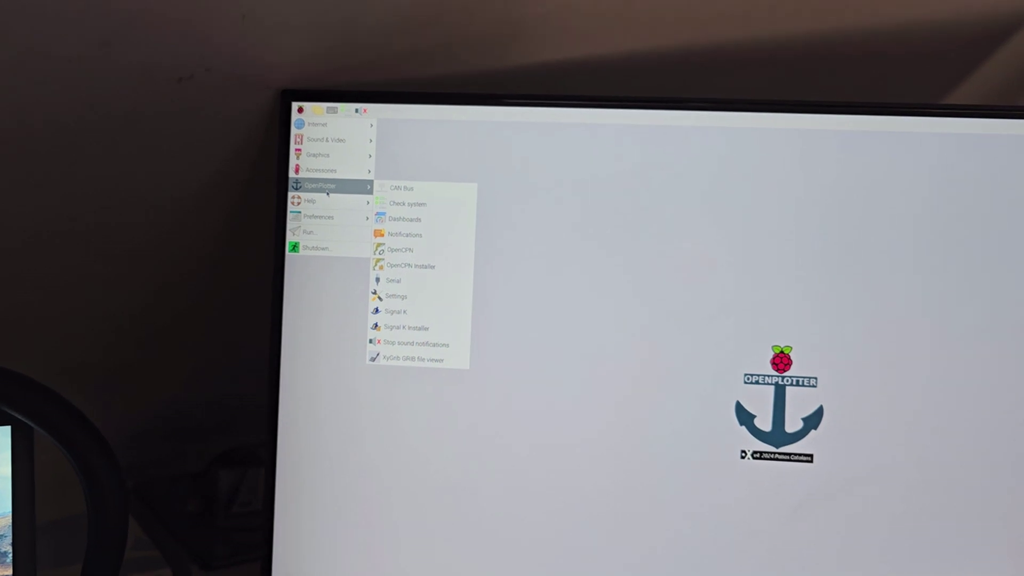
pyautogui.moveTo(318, 217)
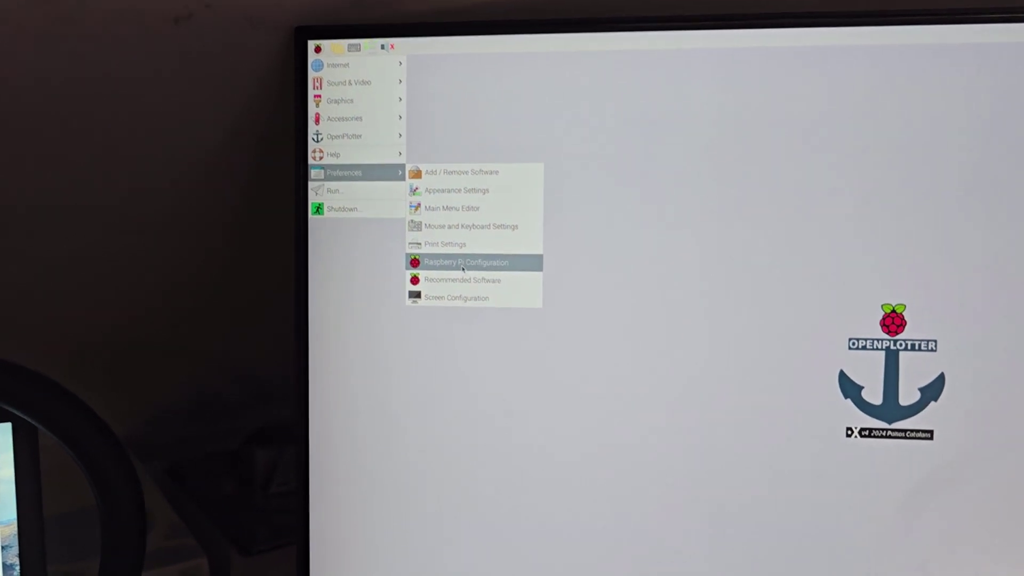
pyautogui.click(461, 216)
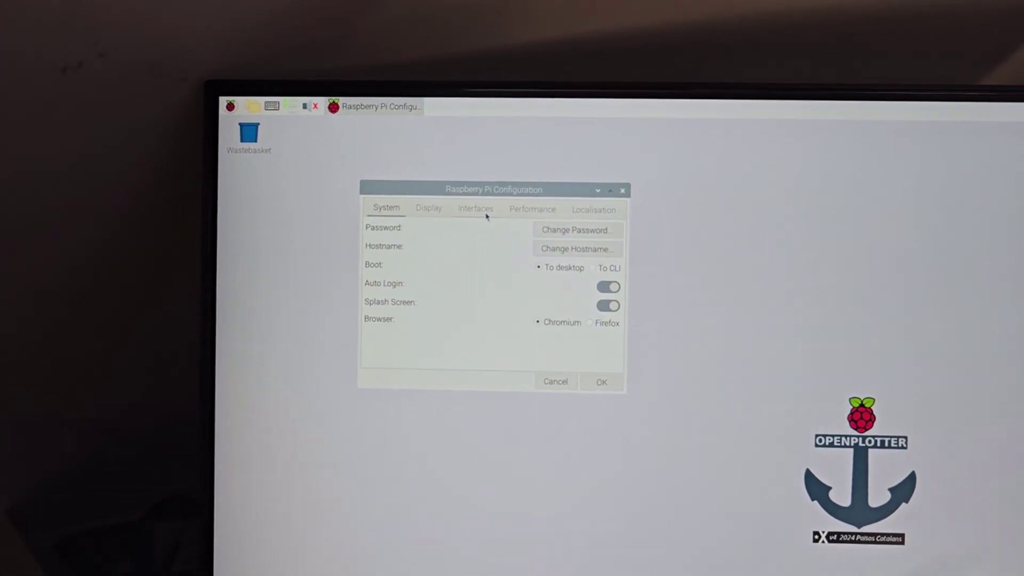
# Enable SSH and VNC on the Interfaces tab and accept the reboot.
pyautogui.click(494, 175)
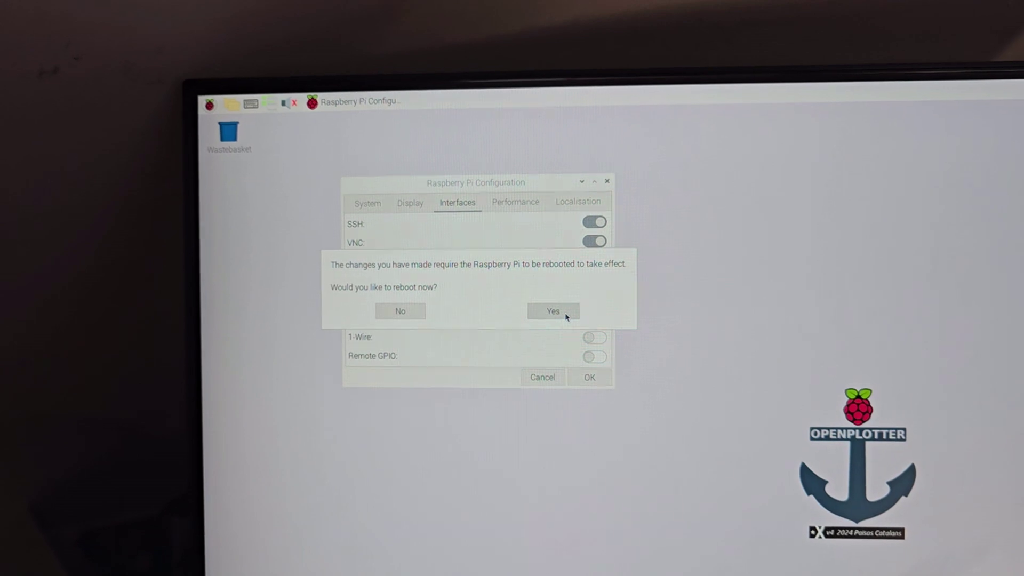
pyautogui.click(565, 312)
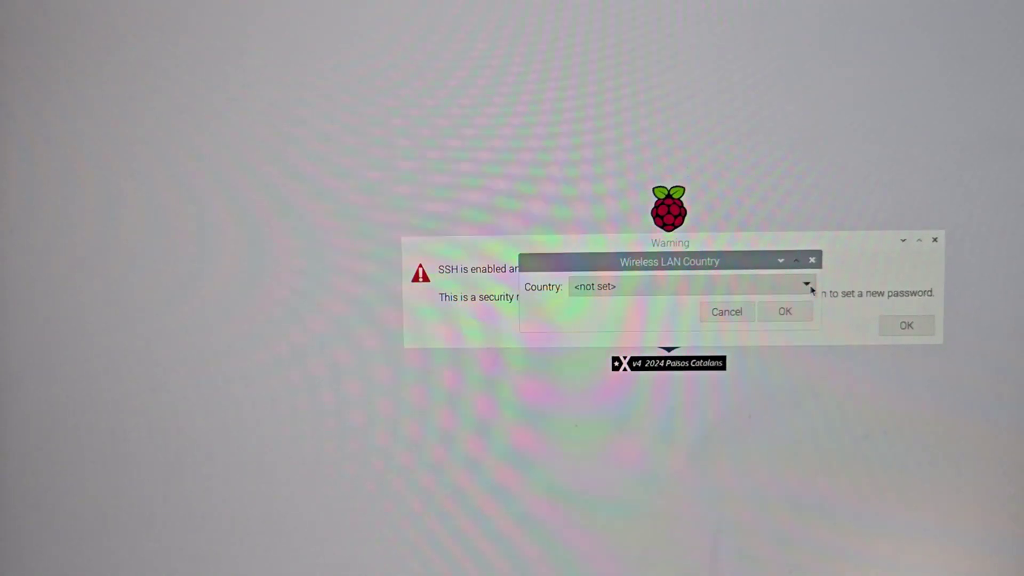
# Open the Wireless LAN Country dropdown and scroll through the country list.
pyautogui.click(808, 301)
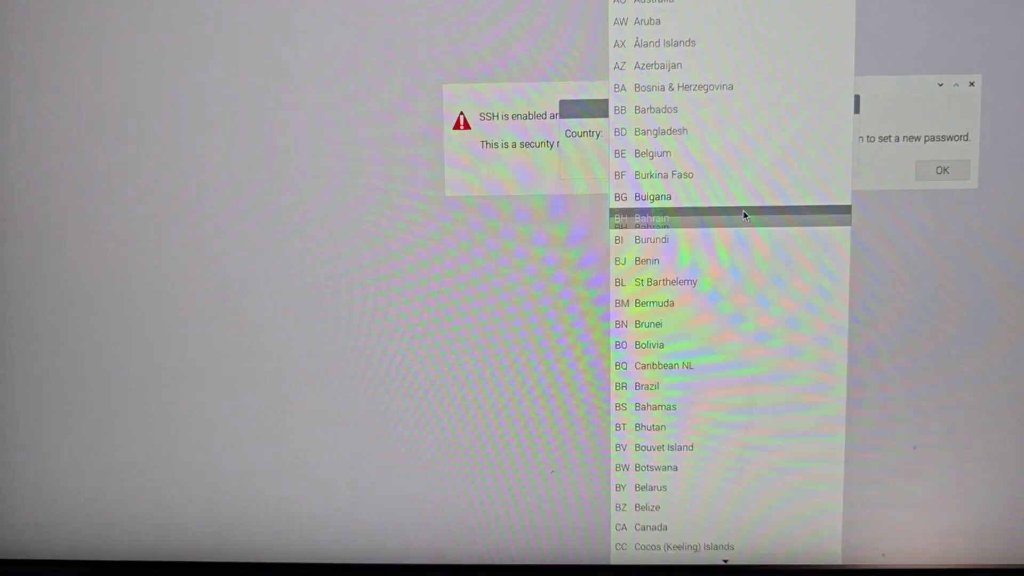
pyautogui.scroll(-3, 709, 325)
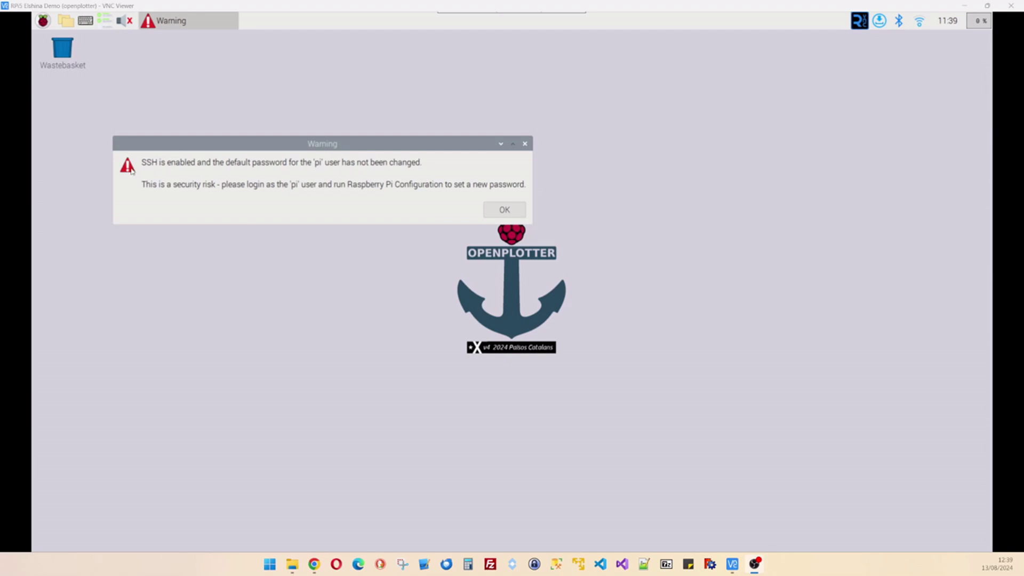
# Dismiss the default-password warning and bring up the Raspberry Pi Configuration window, centred on the desktop.
pyautogui.click(503, 210)
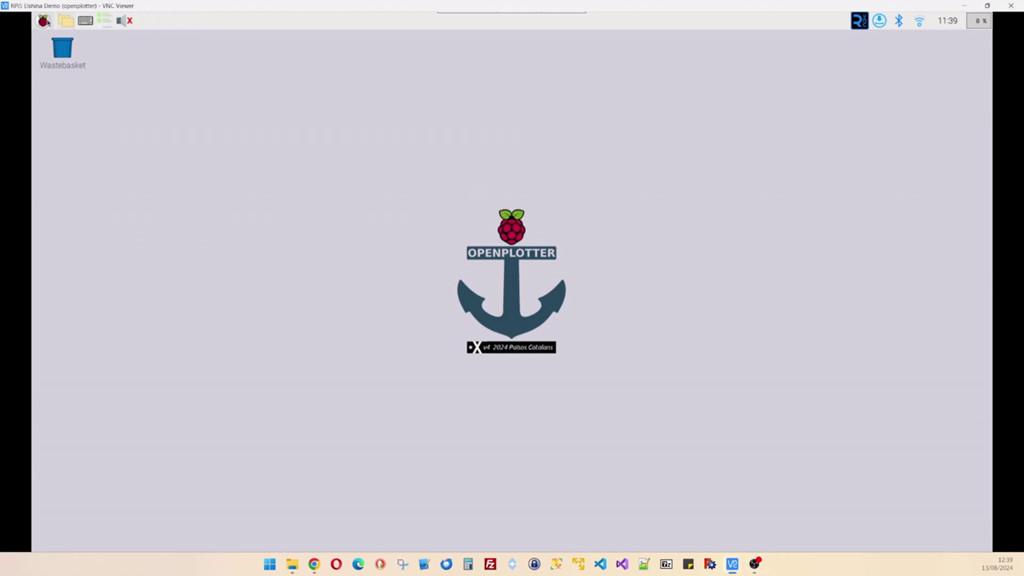
pyautogui.click(44, 21)
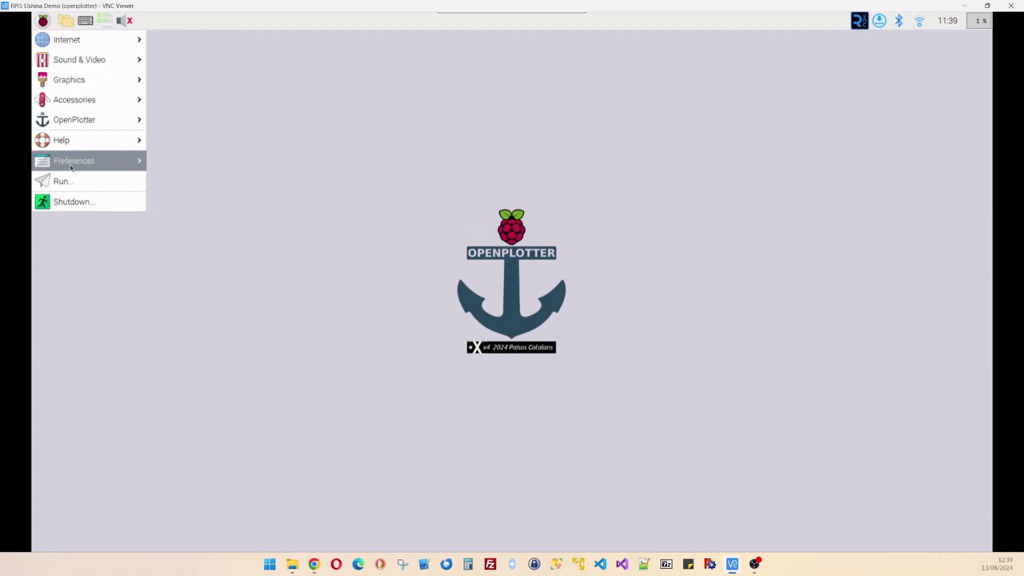
pyautogui.moveTo(70, 164)
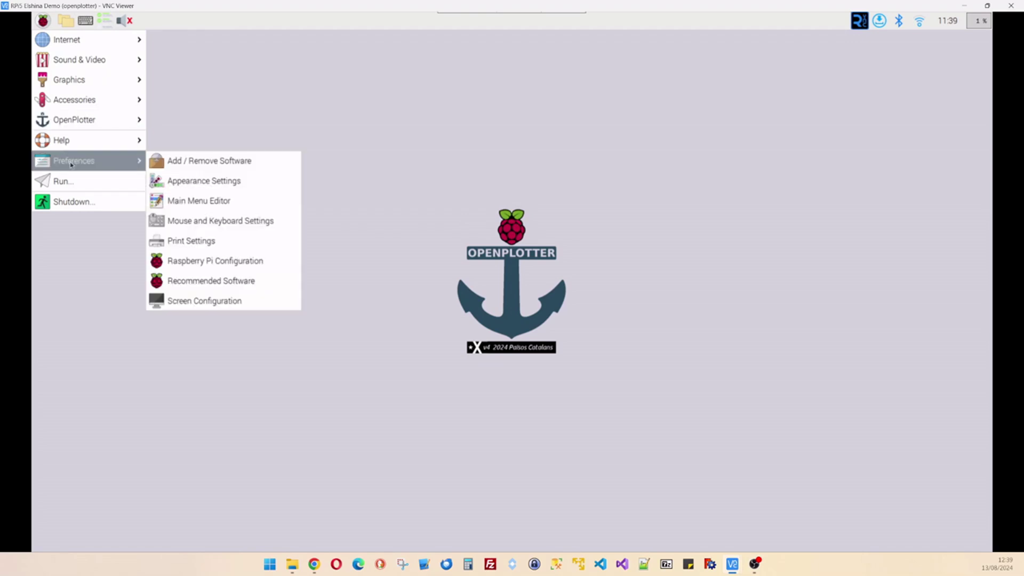
pyautogui.click(207, 261)
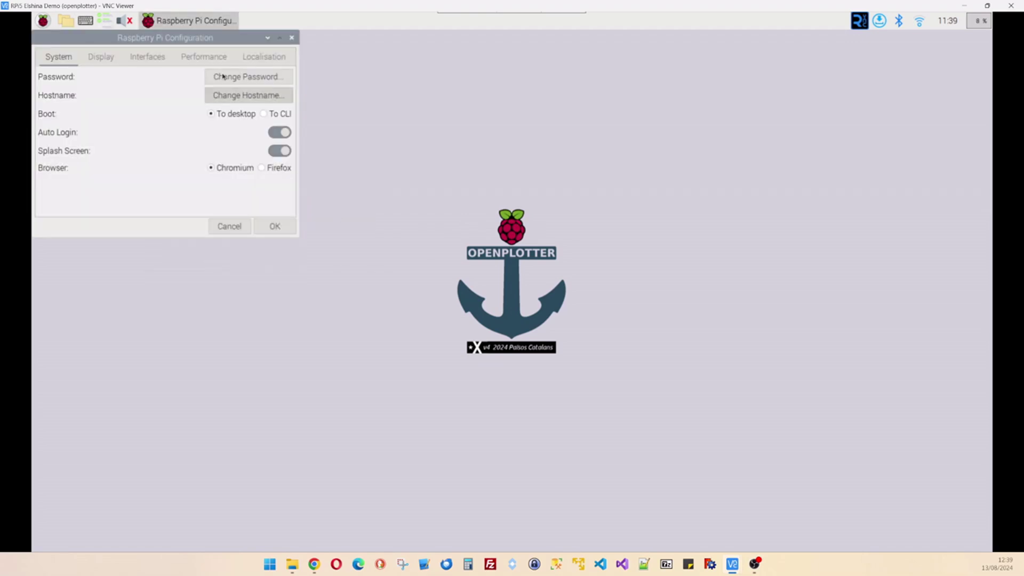
pyautogui.moveTo(187, 35); pyautogui.dragTo(319, 106)
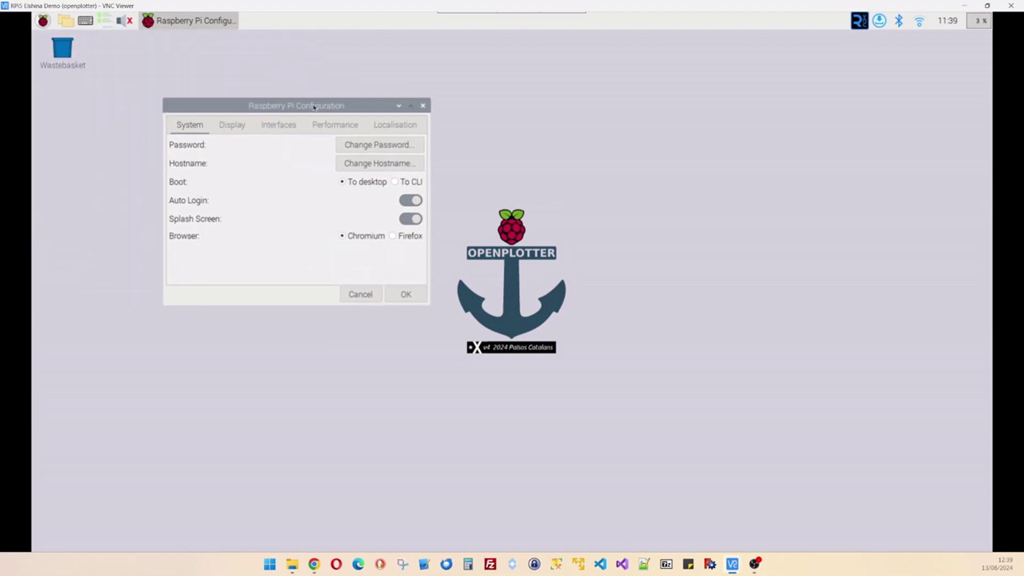
# Set and confirm a new login password for the Pi user, then apply the configuration.
pyautogui.click(386, 147)
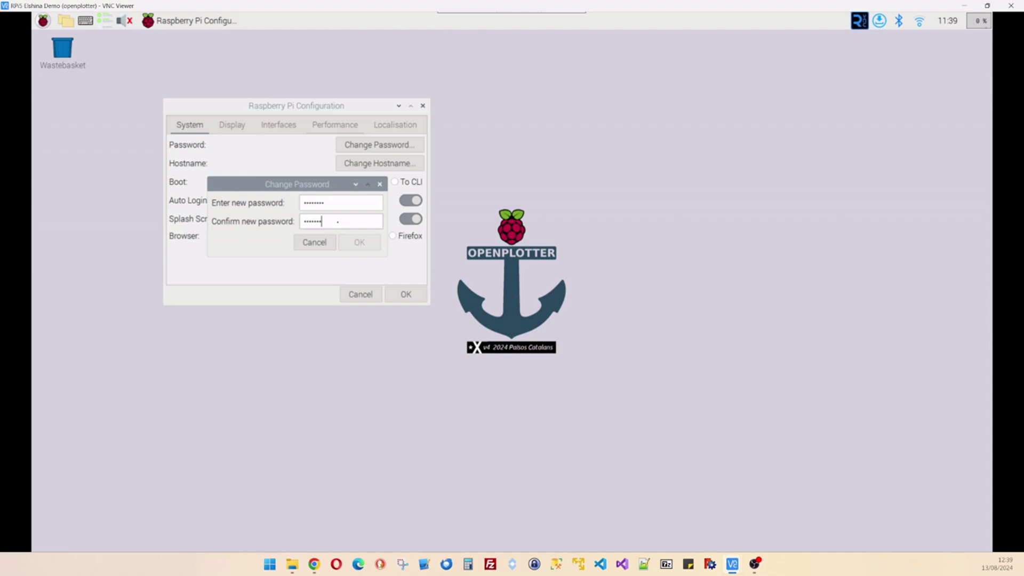
pyautogui.click(359, 242)
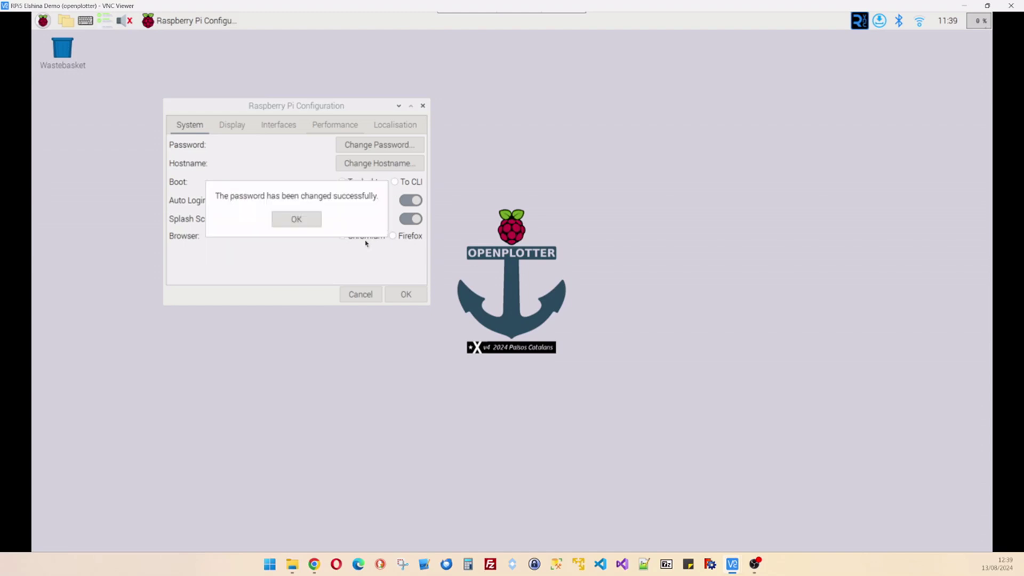
pyautogui.click(296, 219)
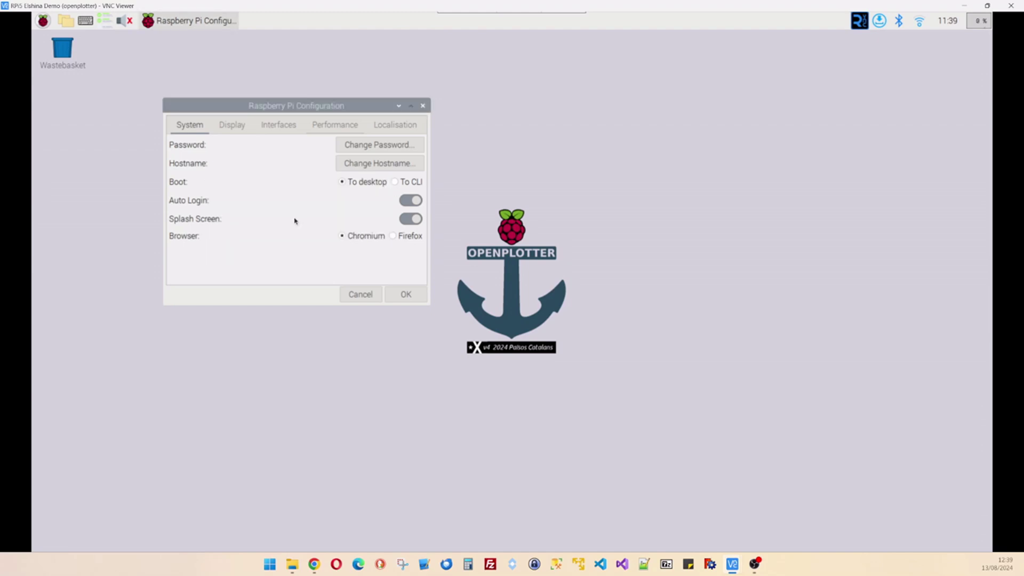
pyautogui.click(401, 298)
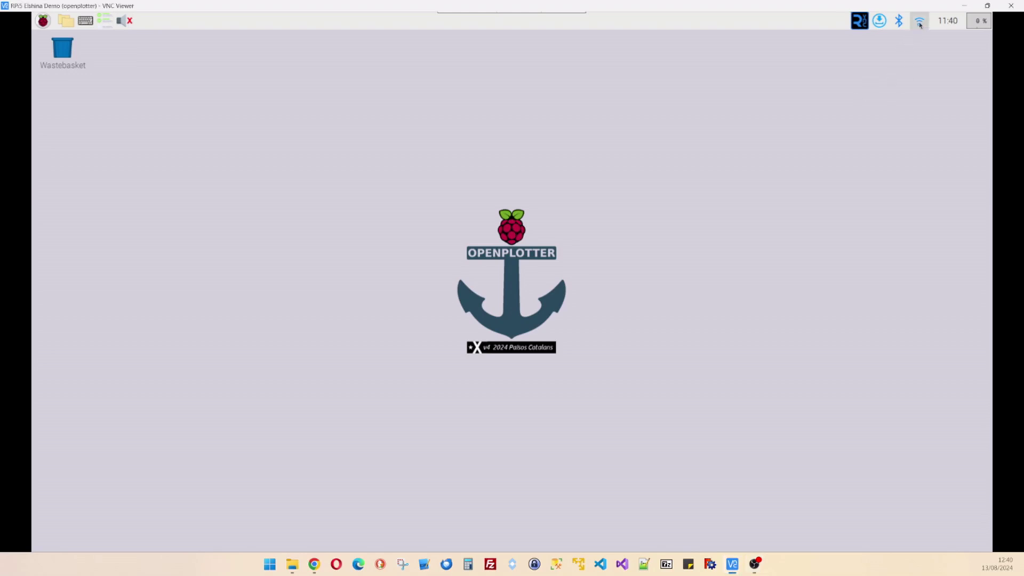
pyautogui.moveTo(919, 24)
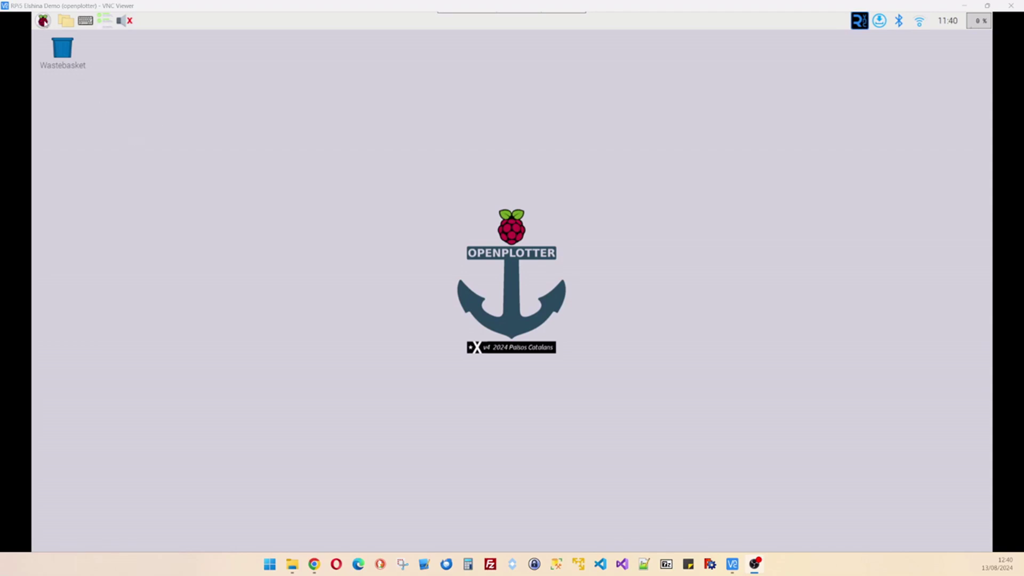
# Show the Pi's applications menu with the OpenPlotter submenu expanded.
pyautogui.click(45, 21)
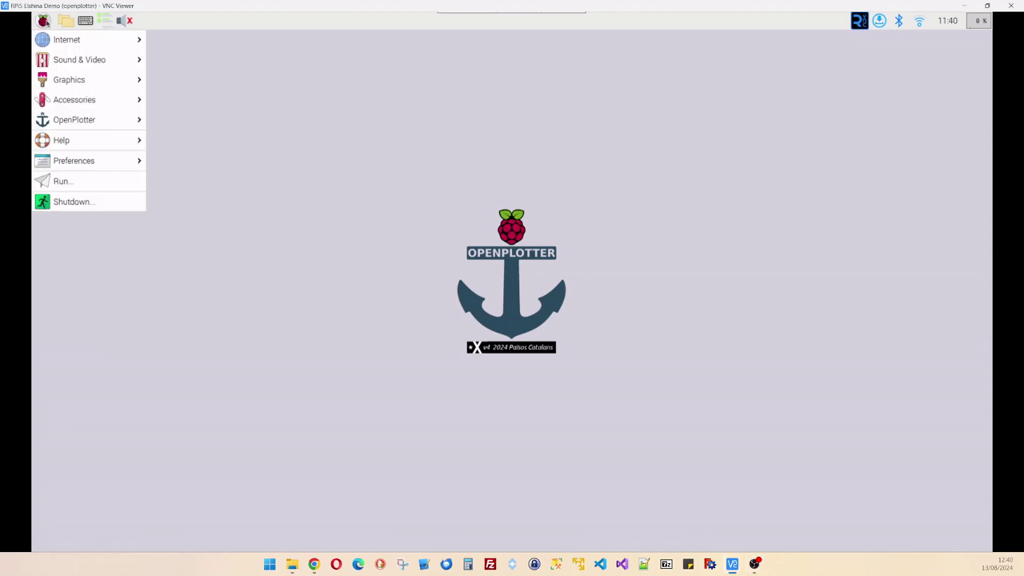
pyautogui.moveTo(92, 126)
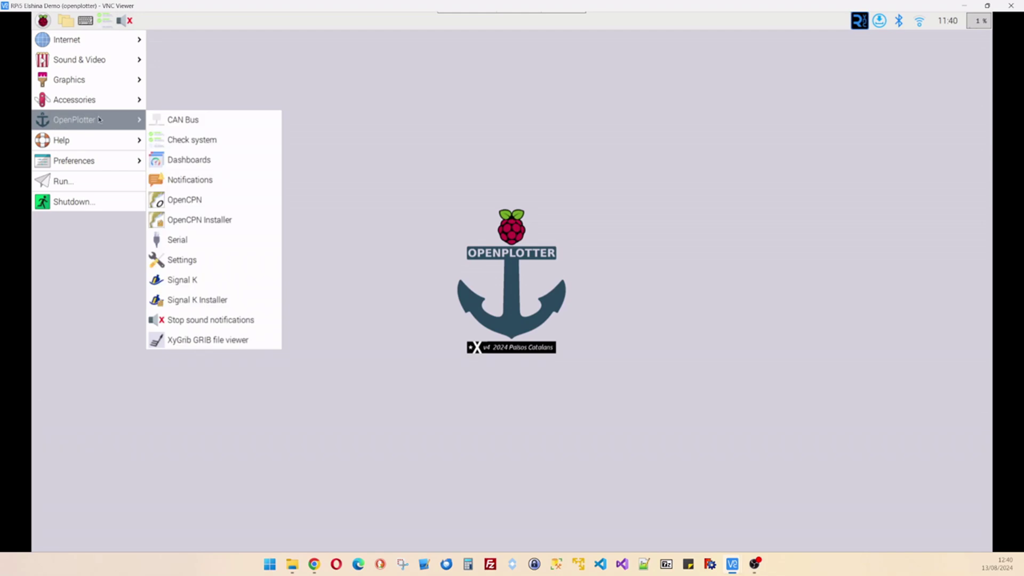